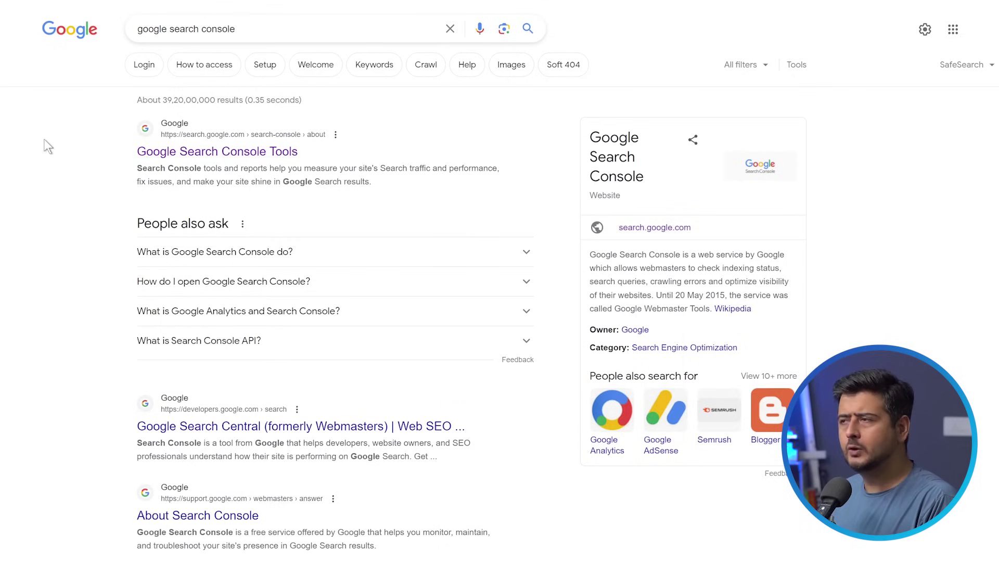
Step: Open the Google Search Console Tools result from the 'google search console' search
{"action": "left_click", "coordinate": [156, 152]}
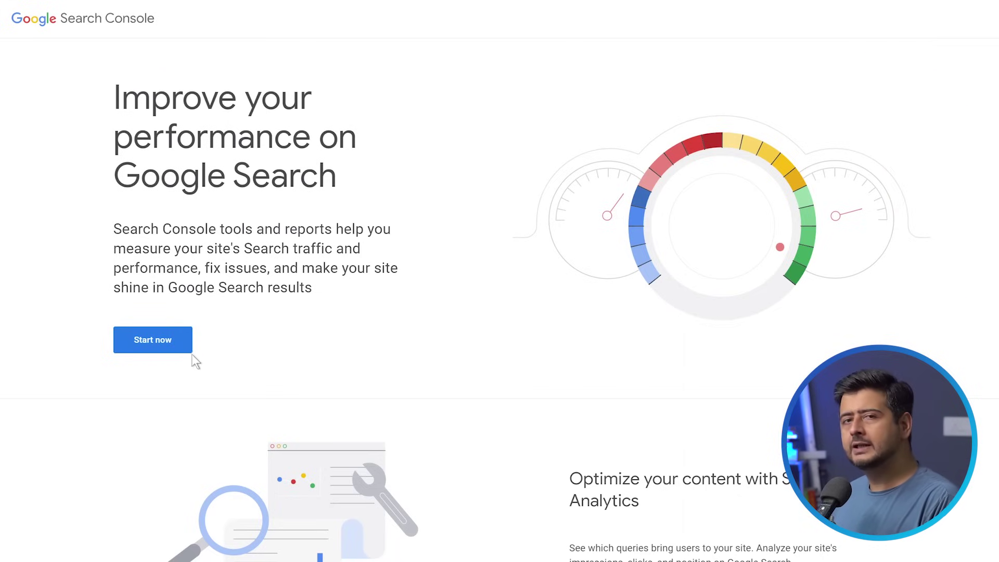
Step: Start Search Console, open then cancel the Add property dialog to reach the welcome page
{"action": "left_click", "coordinate": [165, 344]}
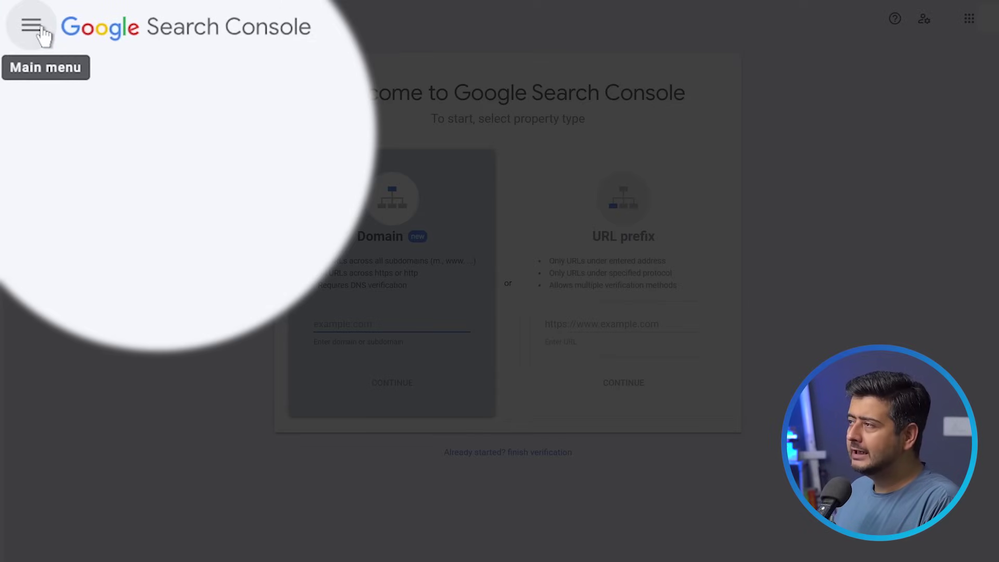
{"action": "left_click", "coordinate": [36, 29]}
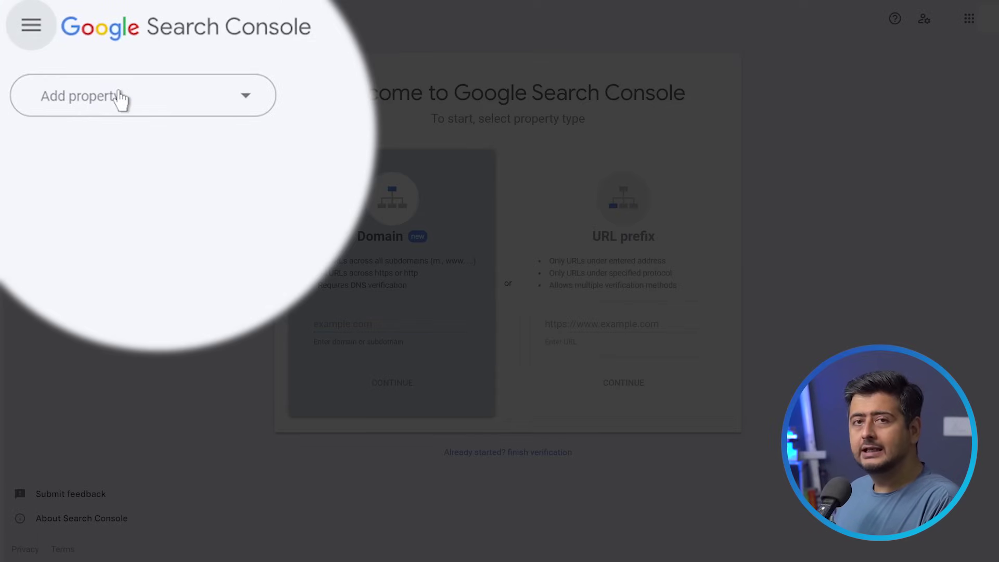
{"action": "left_click", "coordinate": [247, 102]}
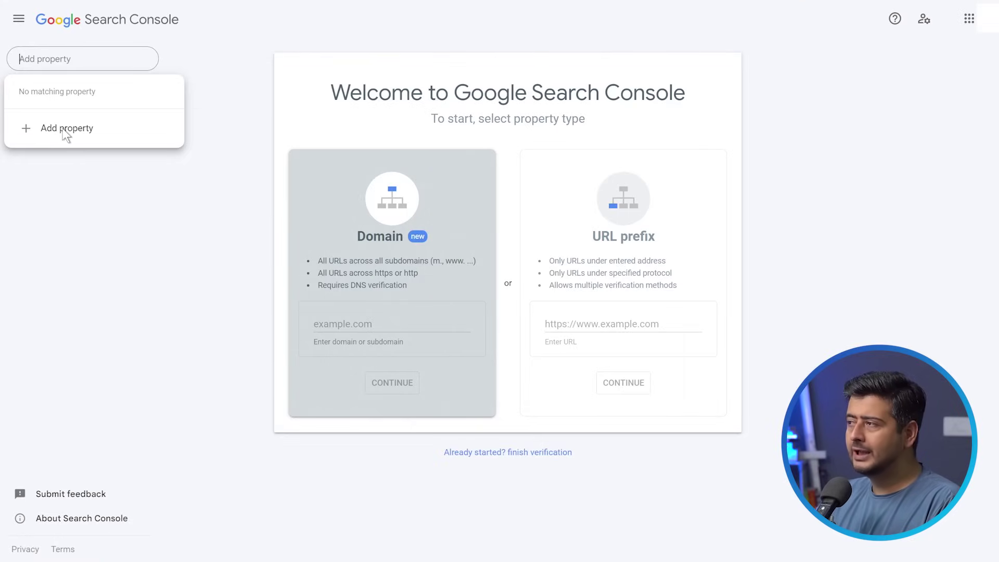
{"action": "left_click", "coordinate": [63, 128]}
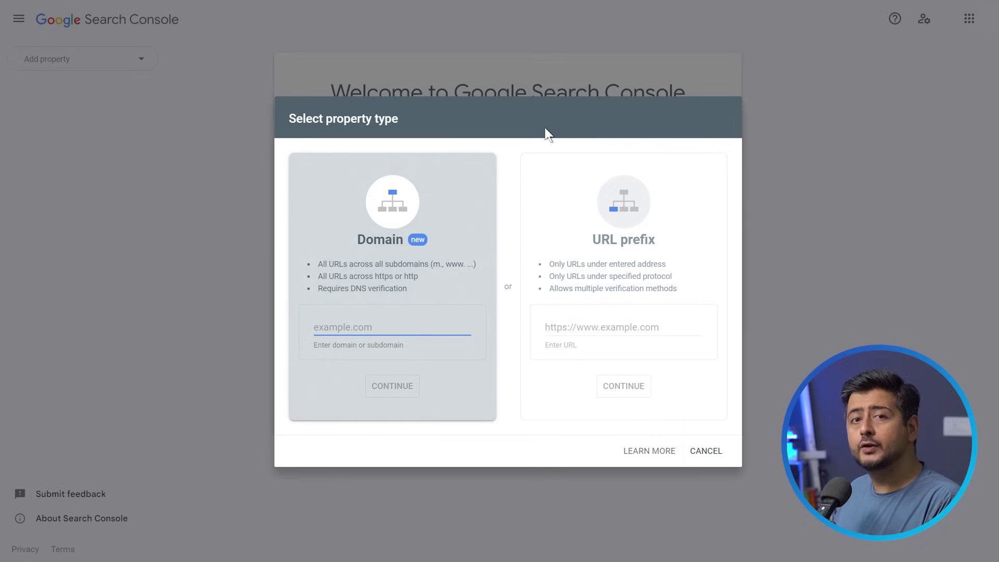
{"action": "left_click", "coordinate": [706, 452]}
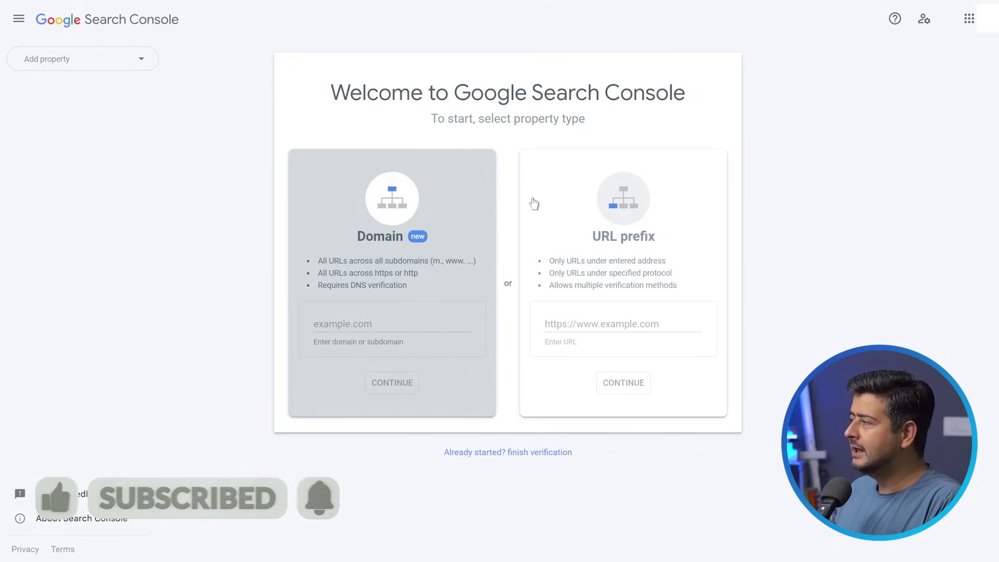
{"action": "left_click", "coordinate": [614, 201]}
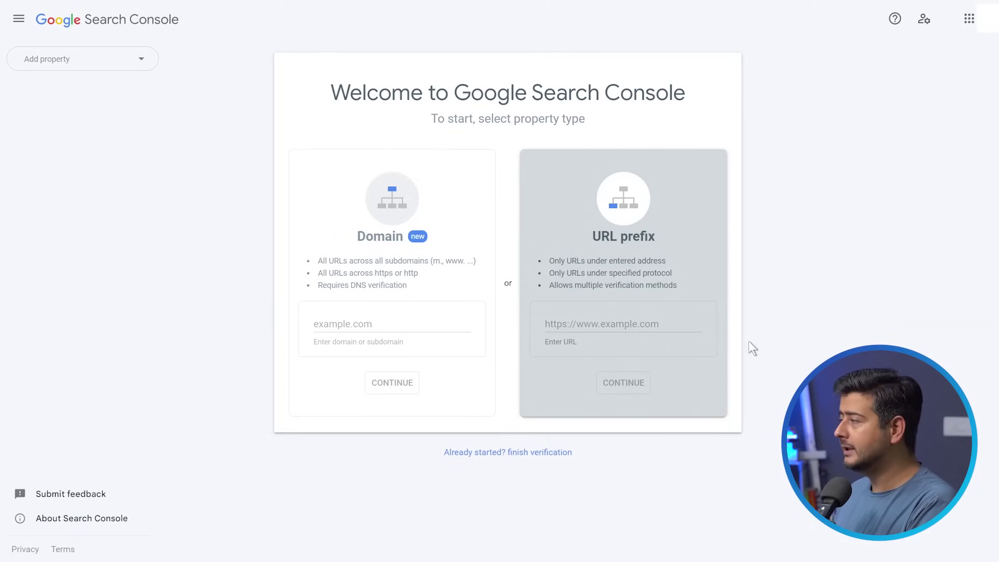
{"action": "left_click", "coordinate": [703, 324]}
{"action": "type", "text": "htt"}
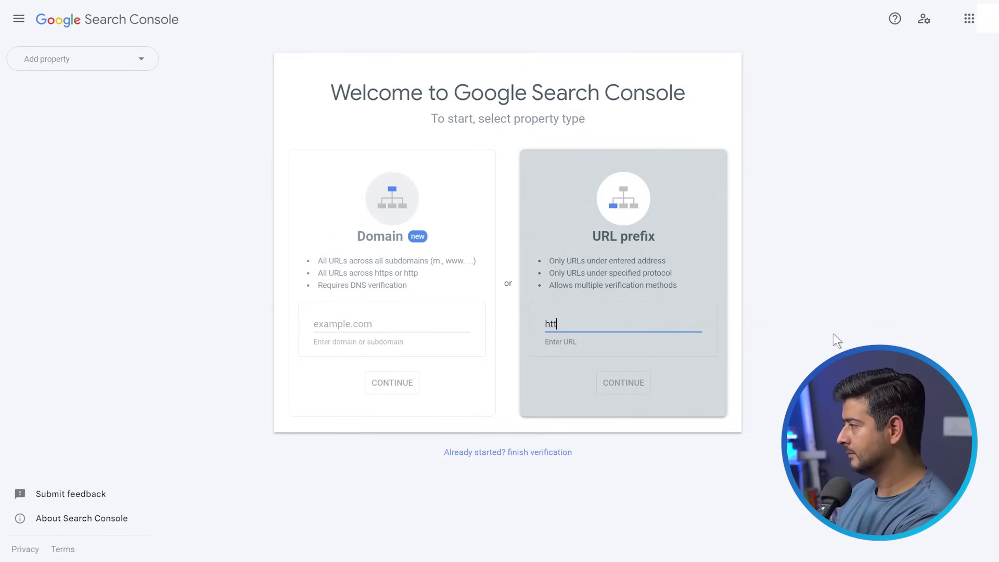
{"action": "type", "text": "ps://exam"}
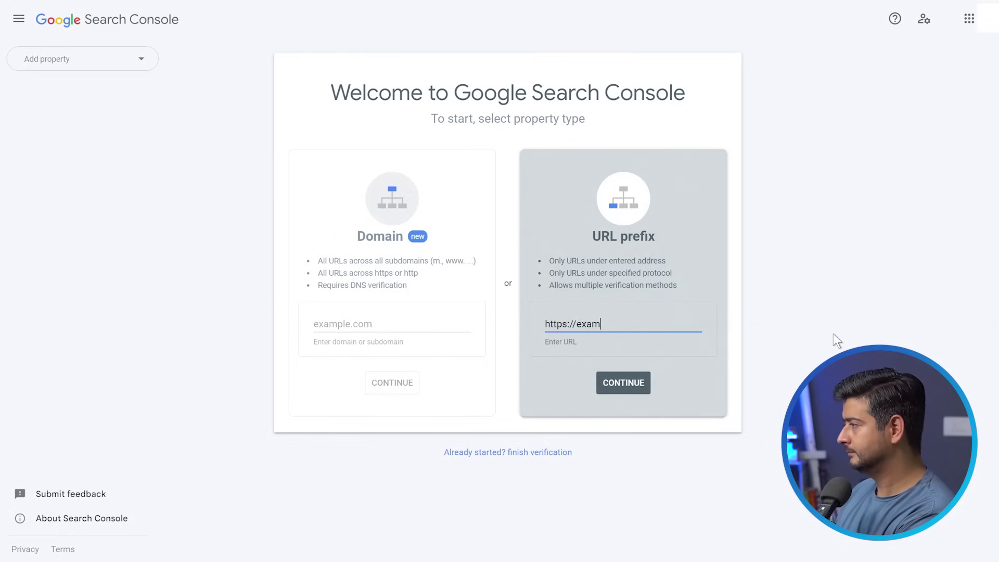
{"action": "type", "text": "ple.com"}
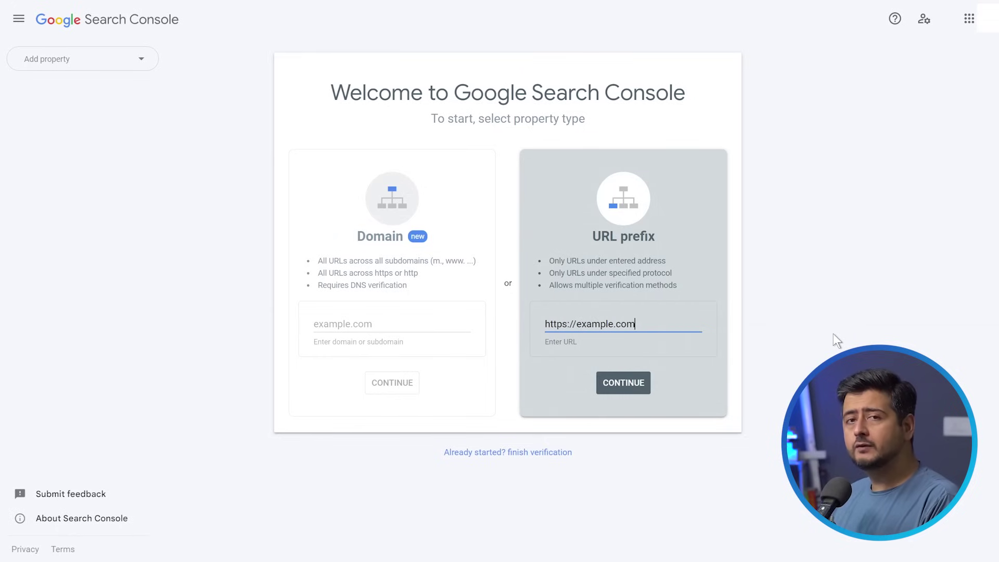
{"action": "left_click", "coordinate": [623, 382]}
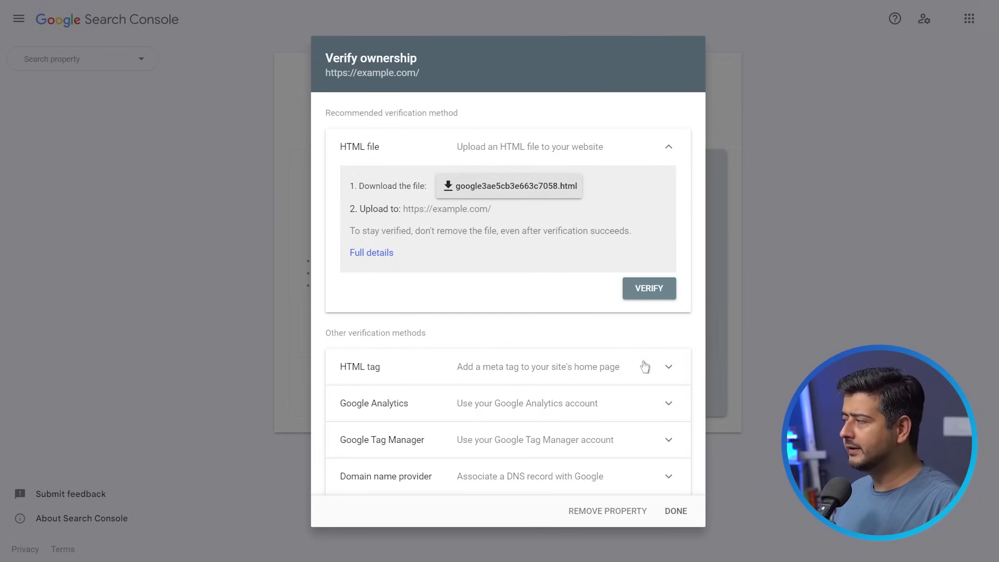
Step: Copy the meta tag from the HTML tag verification method
{"action": "left_click", "coordinate": [588, 367]}
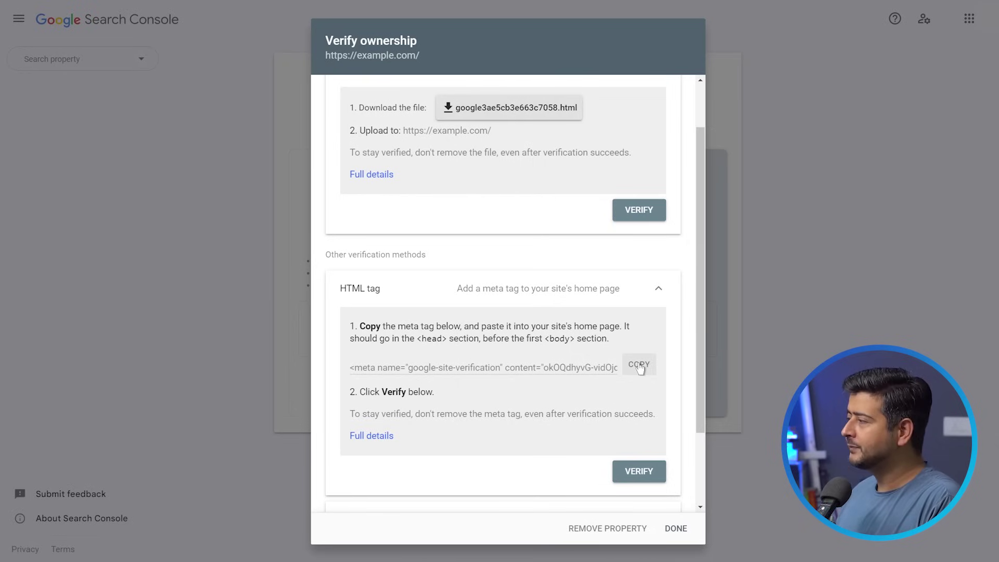
{"action": "left_click", "coordinate": [640, 368]}
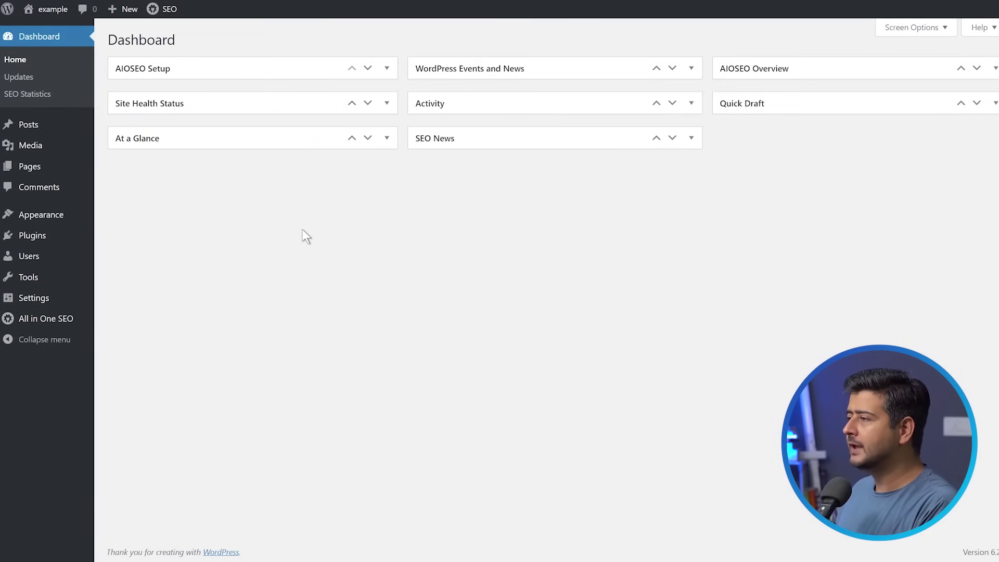
{"action": "mouse_move", "coordinate": [31, 235]}
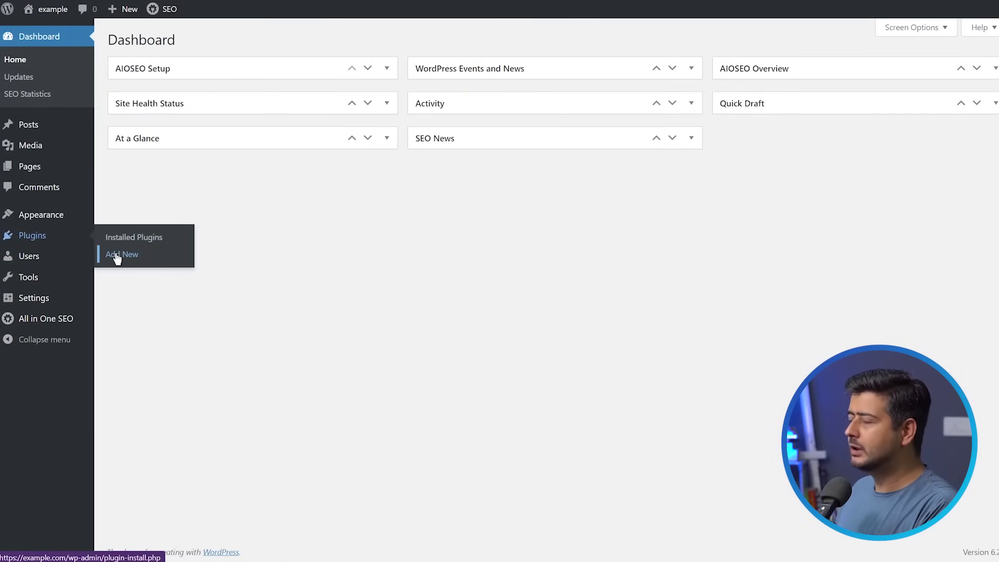
Step: Install and activate WPCode from a 'wpcode' plugin search
{"action": "left_click", "coordinate": [135, 256]}
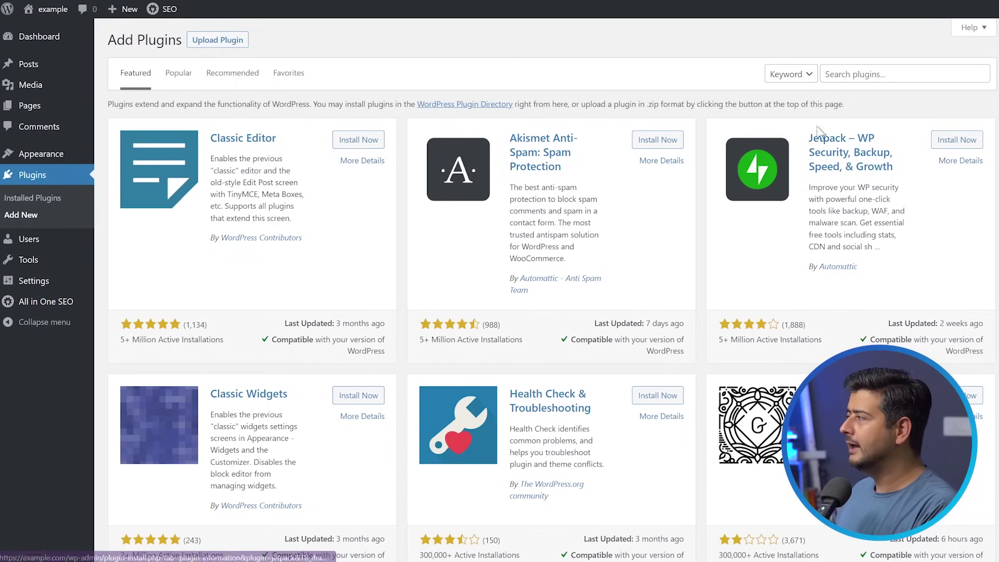
{"action": "left_click", "coordinate": [869, 77]}
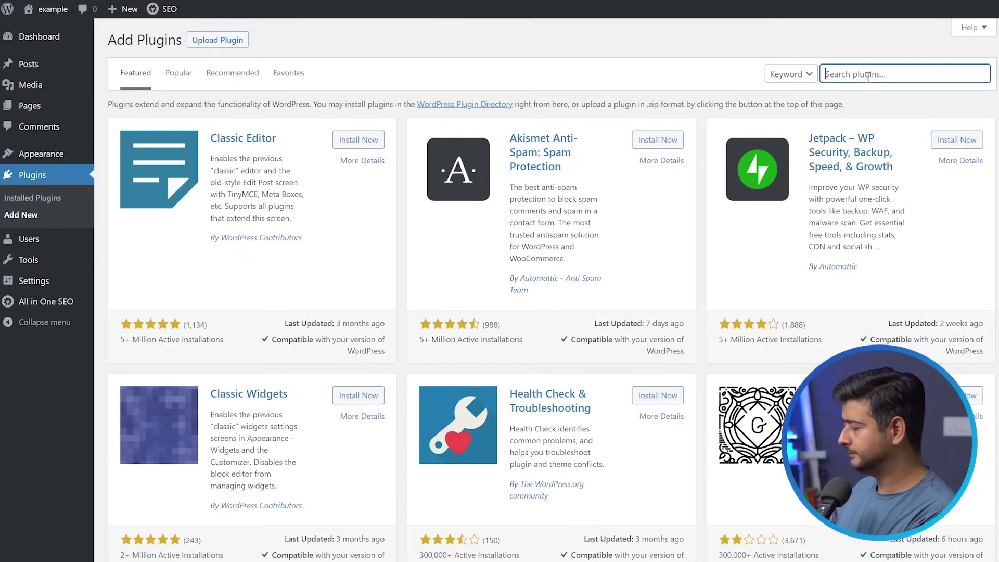
{"action": "type", "text": "wpcode"}
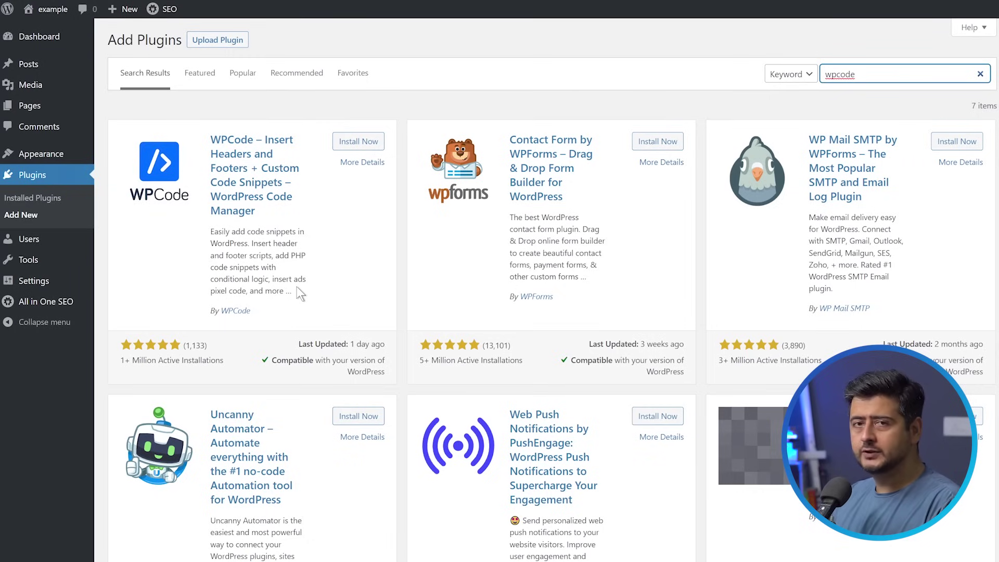
{"action": "left_click", "coordinate": [356, 141]}
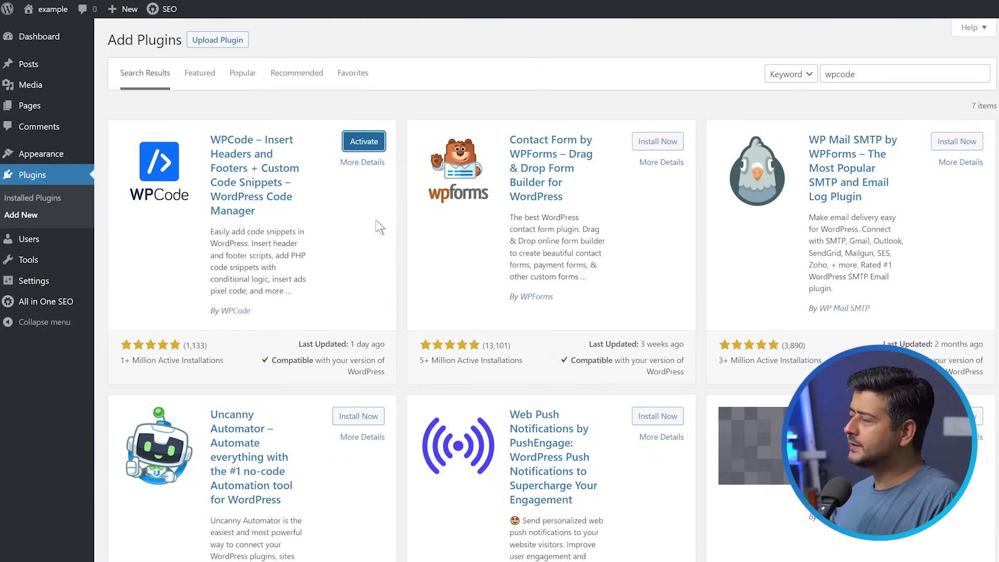
{"action": "left_click", "coordinate": [363, 141]}
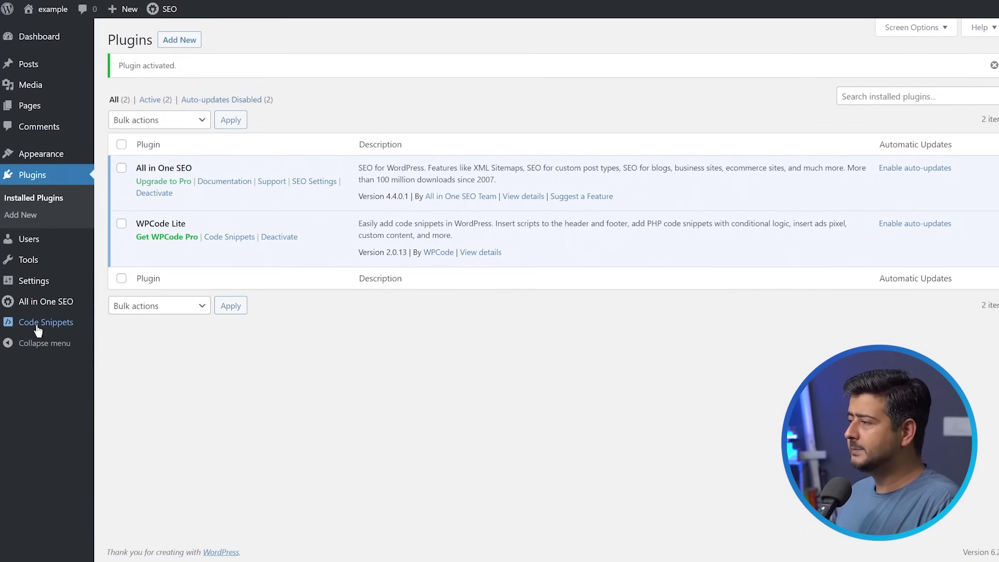
{"action": "mouse_move", "coordinate": [46, 323]}
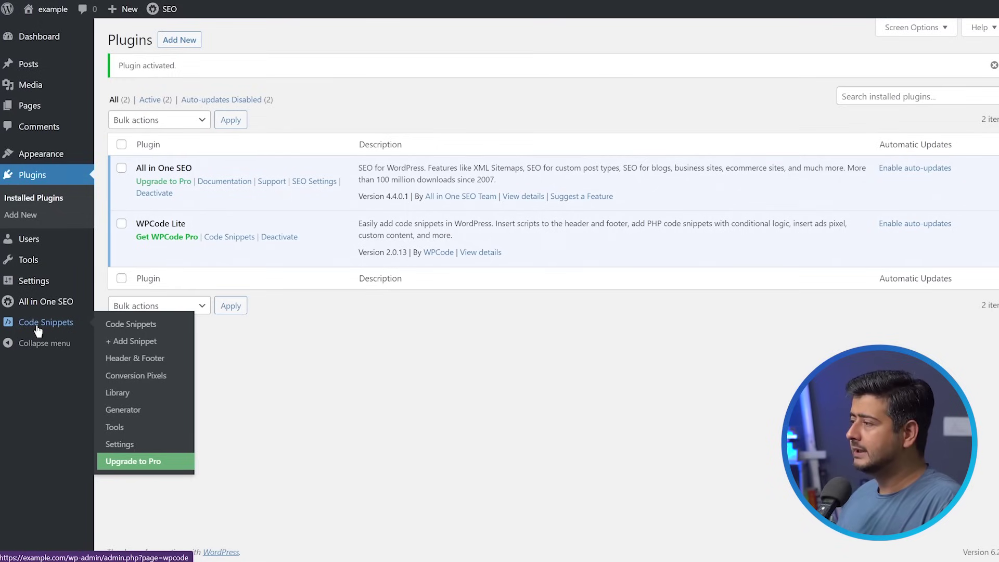
Step: Create a custom WPCode snippet titled 'GSC Verification' containing the pasted meta tag
{"action": "left_click", "coordinate": [142, 344]}
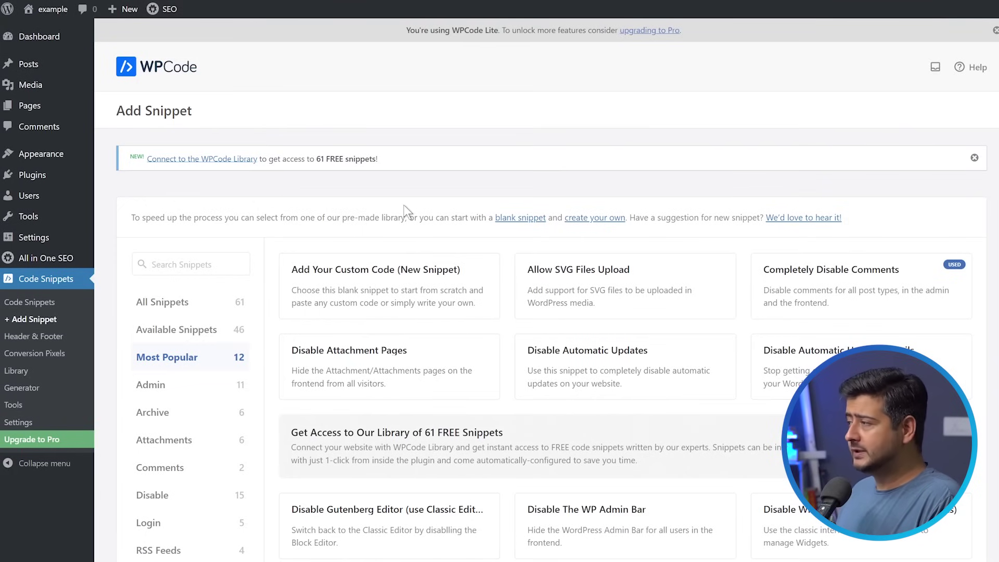
{"action": "mouse_move", "coordinate": [389, 279]}
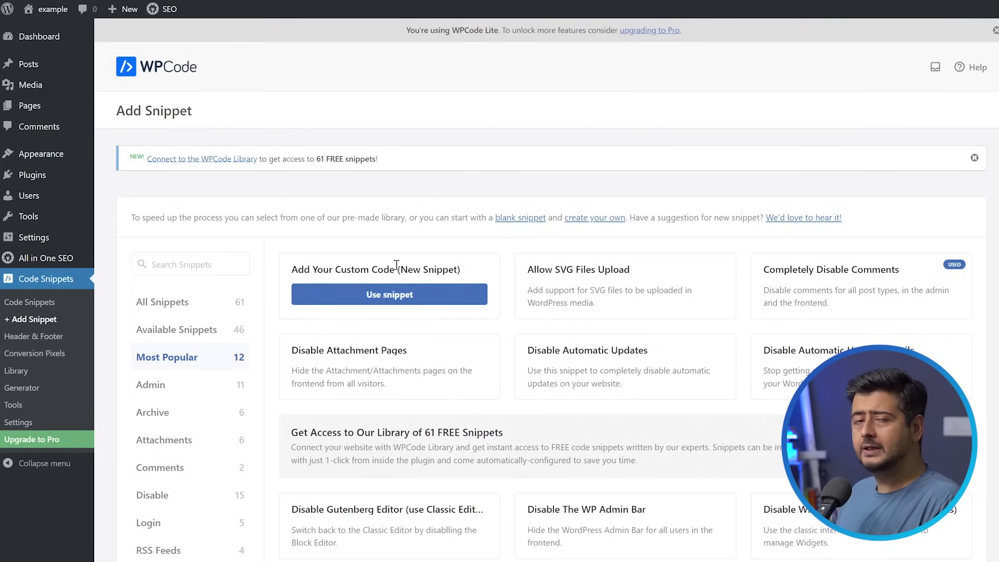
{"action": "left_click", "coordinate": [377, 296]}
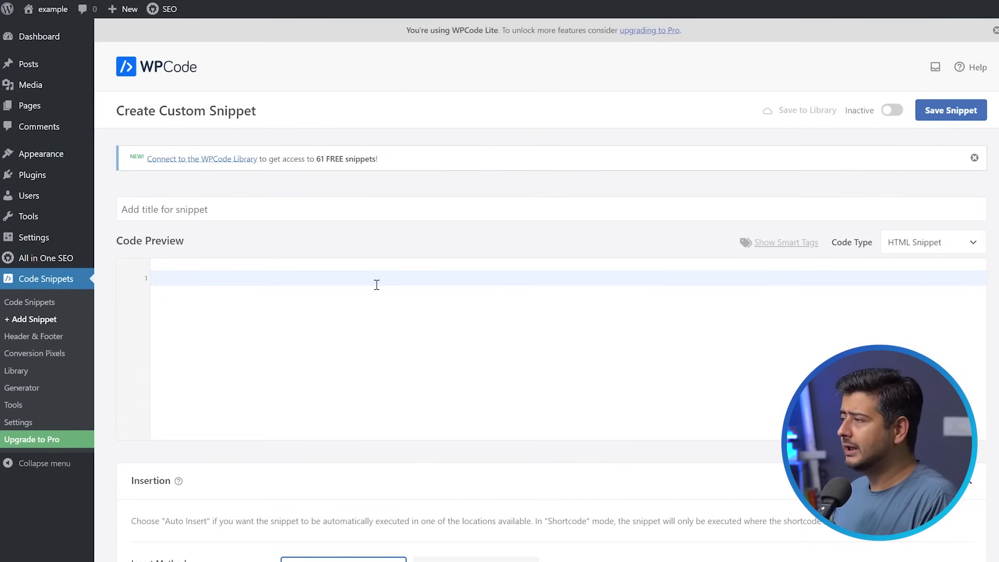
{"action": "left_click", "coordinate": [345, 214]}
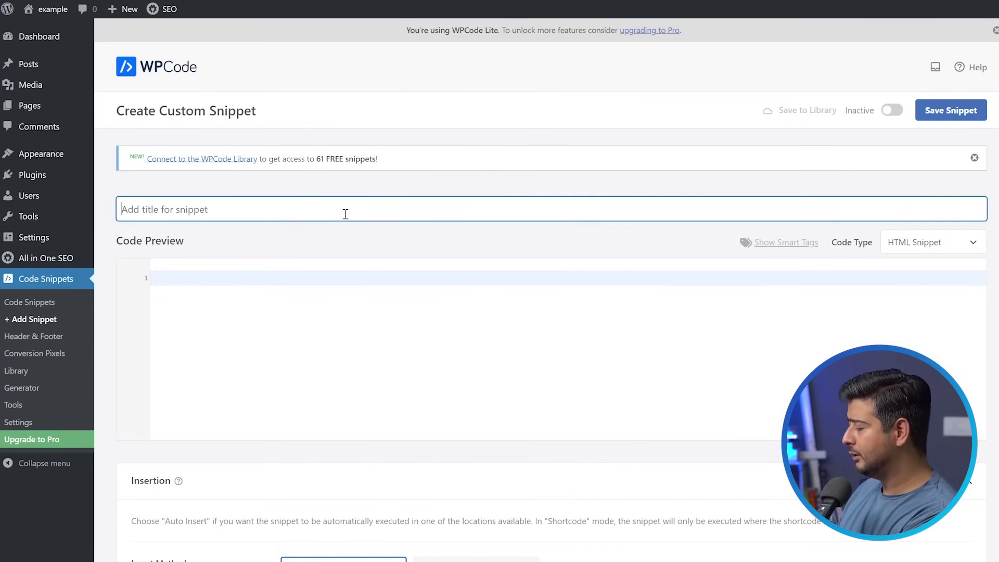
{"action": "type", "text": "GSC V"}
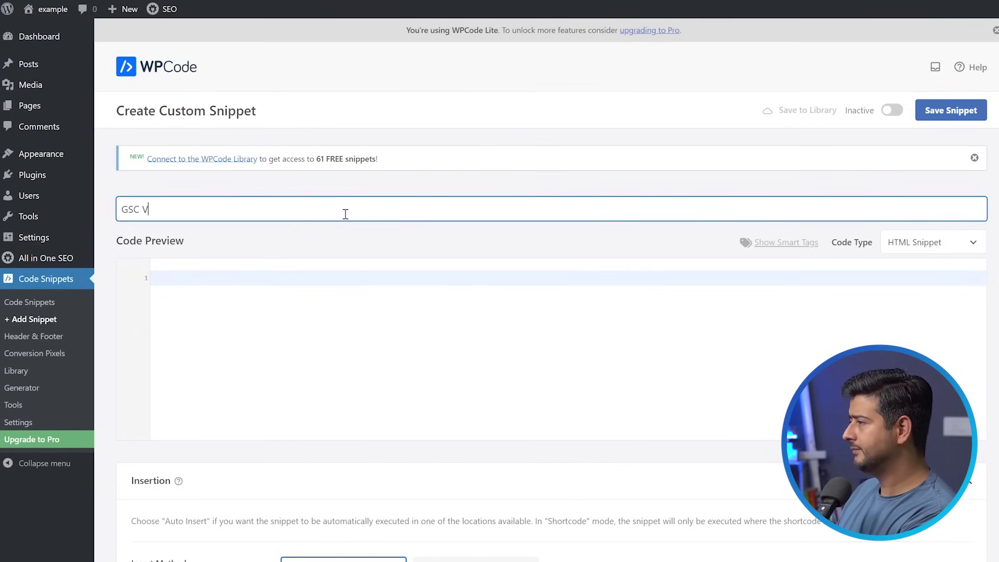
{"action": "type", "text": "erification"}
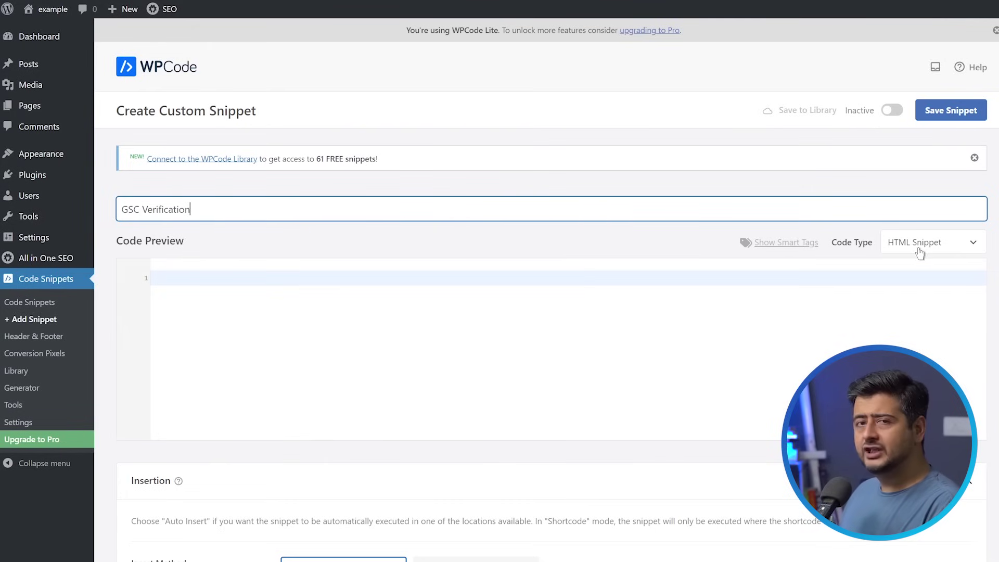
{"action": "left_click", "coordinate": [466, 280]}
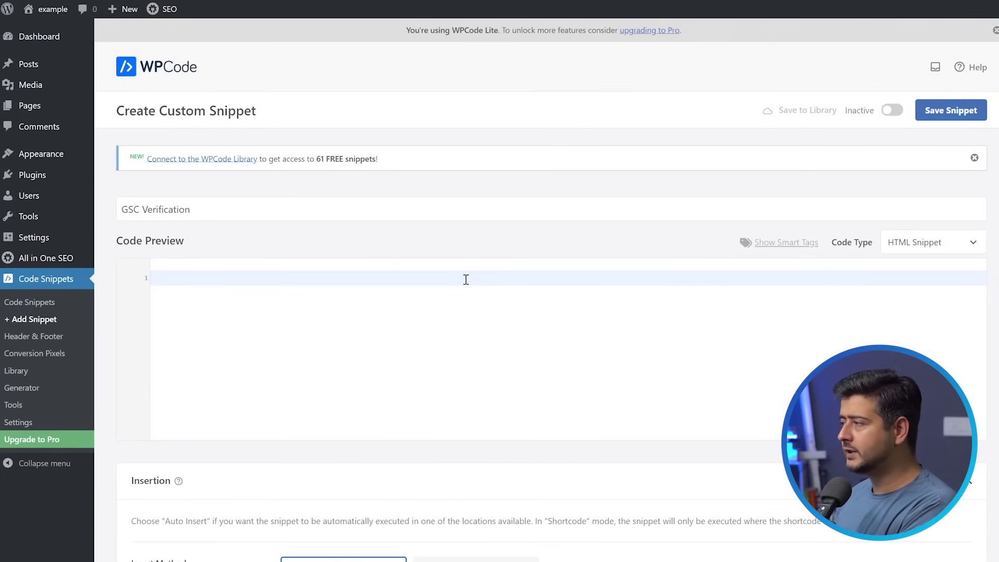
{"action": "key", "text": "ctrl+v"}
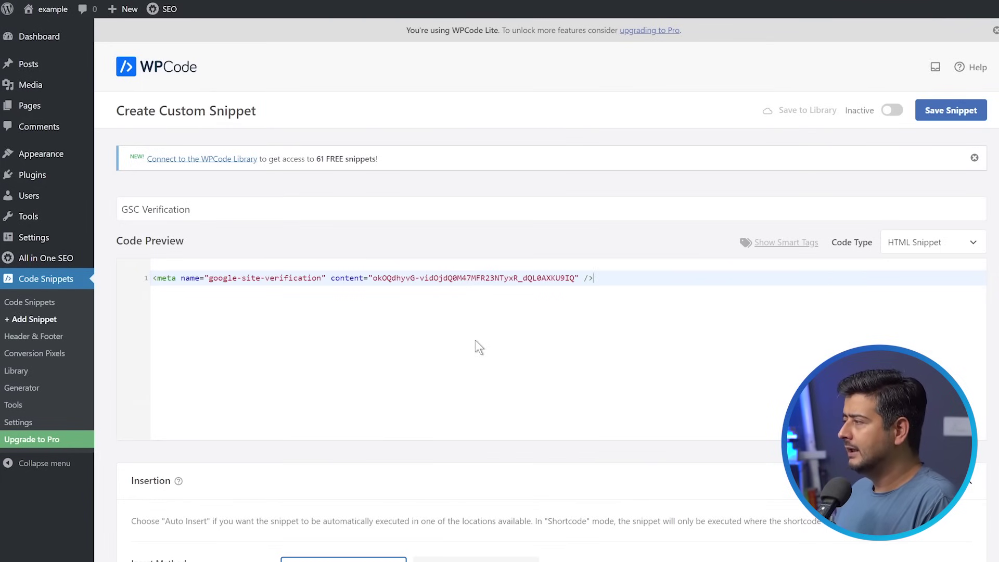
{"action": "scroll", "coordinate": [475, 342], "scroll_direction": "down", "scroll_amount": 3}
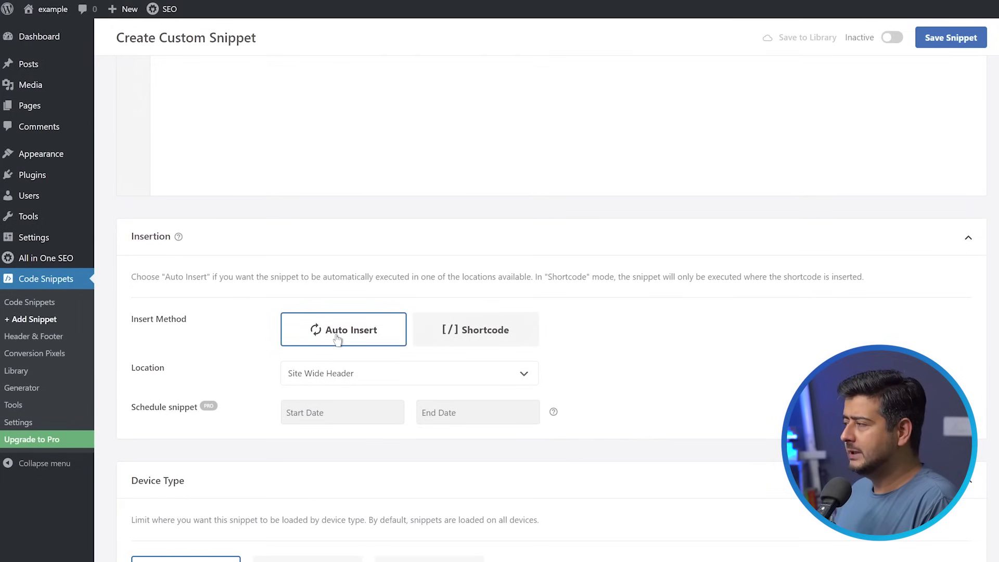
{"action": "scroll", "coordinate": [625, 375], "scroll_direction": "down", "scroll_amount": 2}
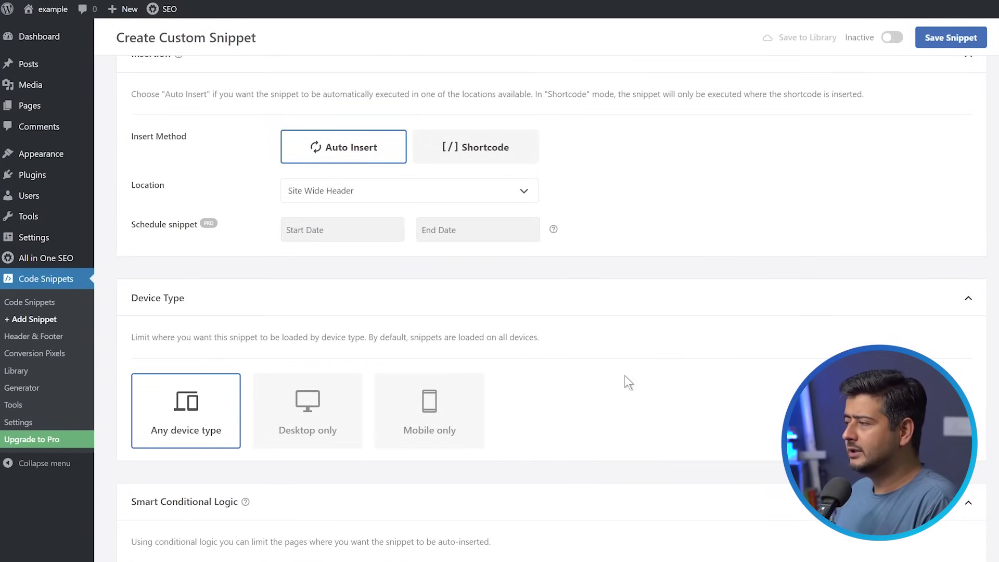
{"action": "scroll", "coordinate": [625, 375], "scroll_direction": "down", "scroll_amount": 3}
{"action": "scroll", "coordinate": [624, 376], "scroll_direction": "down", "scroll_amount": 2}
{"action": "scroll", "coordinate": [625, 376], "scroll_direction": "up", "scroll_amount": 4}
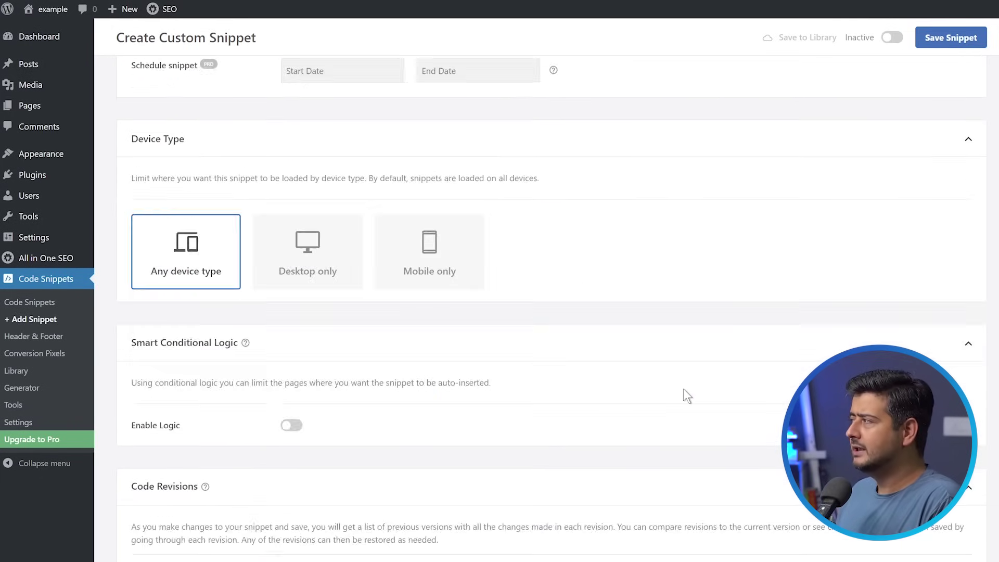
{"action": "scroll", "coordinate": [683, 388], "scroll_direction": "up", "scroll_amount": 4}
{"action": "scroll", "coordinate": [683, 396], "scroll_direction": "up", "scroll_amount": 3}
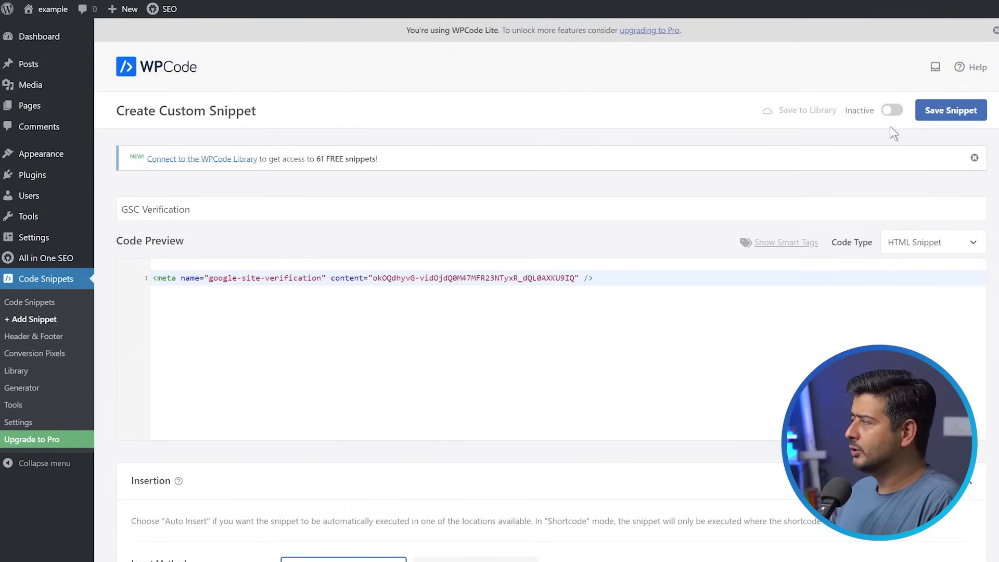
Step: Switch the 'GSC Verification' snippet to Active and save it
{"action": "left_click", "coordinate": [890, 110]}
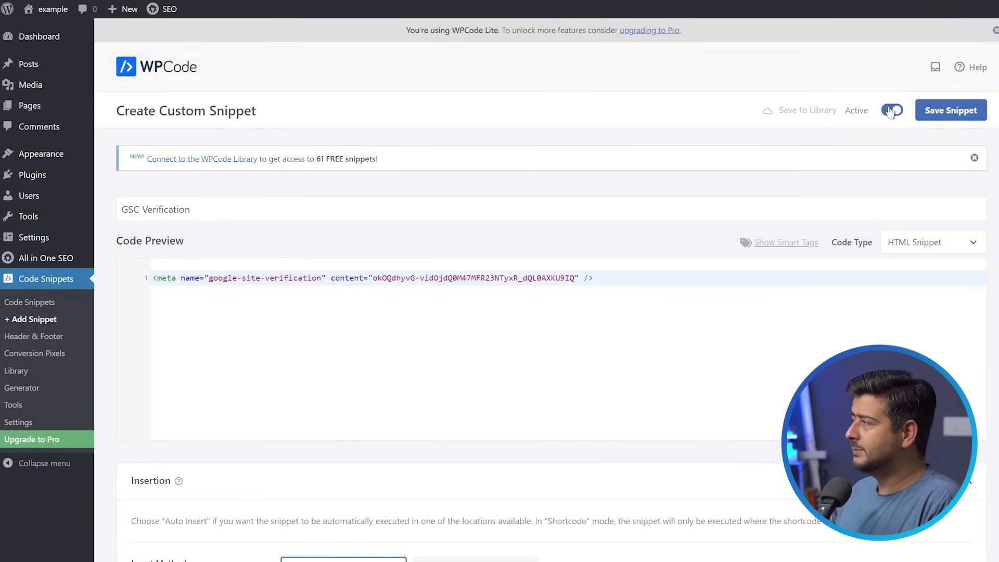
{"action": "left_click", "coordinate": [941, 115]}
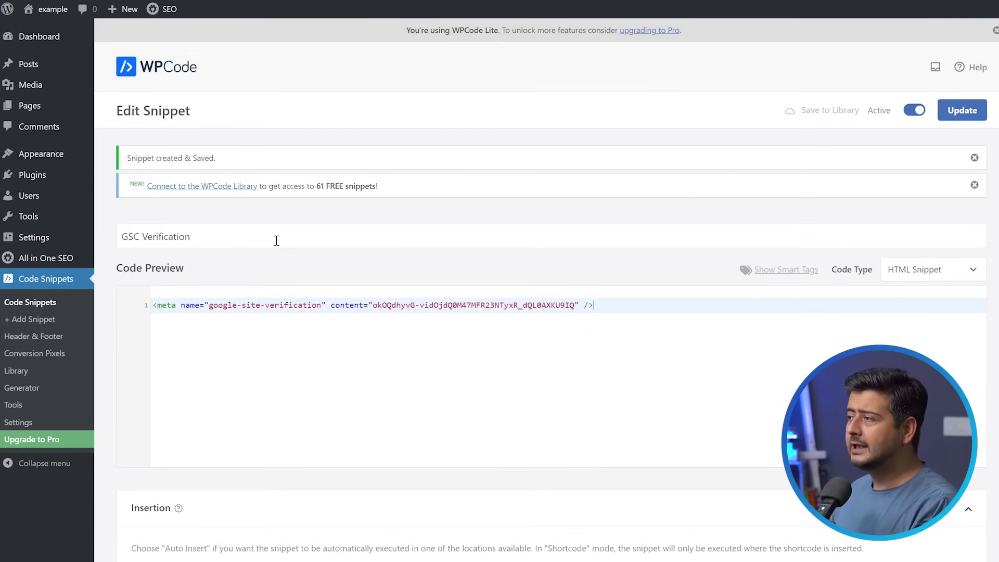
{"action": "mouse_move", "coordinate": [32, 175]}
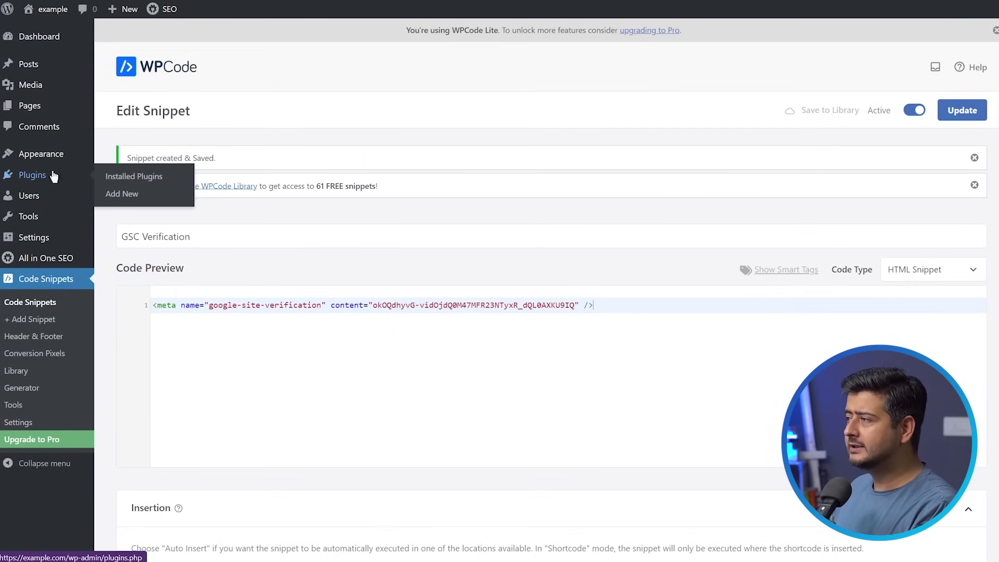
Step: Search Add Plugins for 'AIOSEO' to check that All in One SEO is active
{"action": "left_click", "coordinate": [124, 194]}
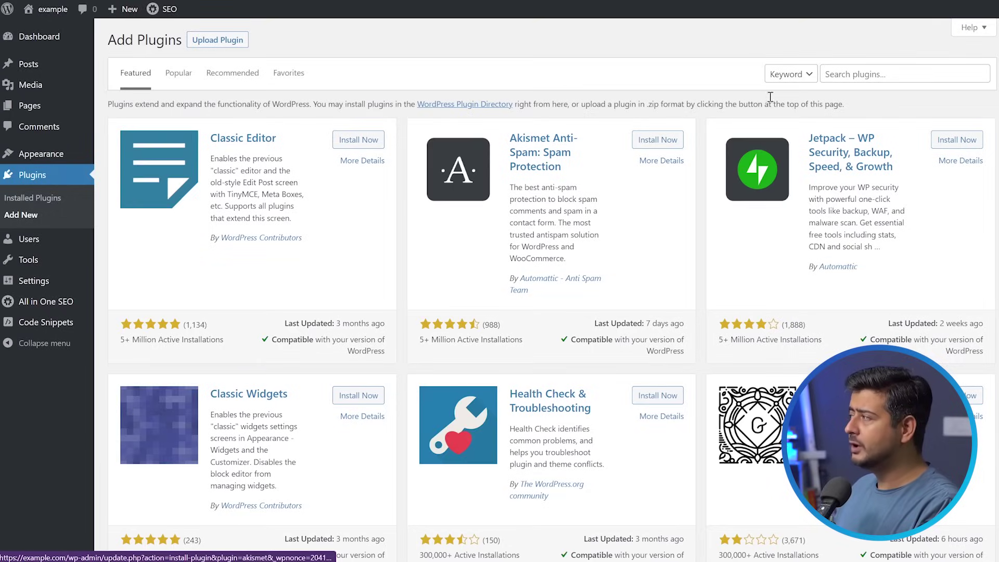
{"action": "left_click", "coordinate": [855, 75]}
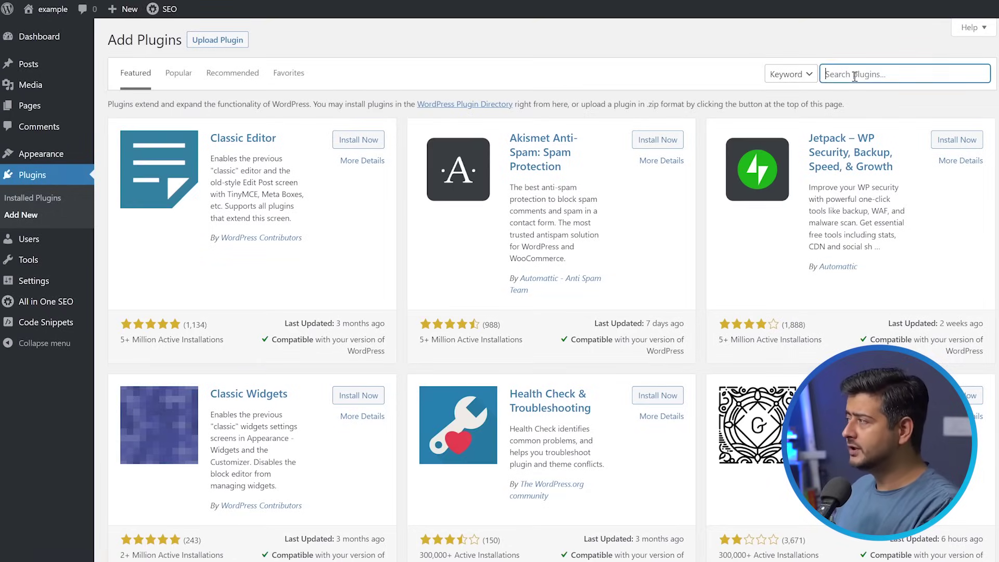
{"action": "type", "text": "Al"}
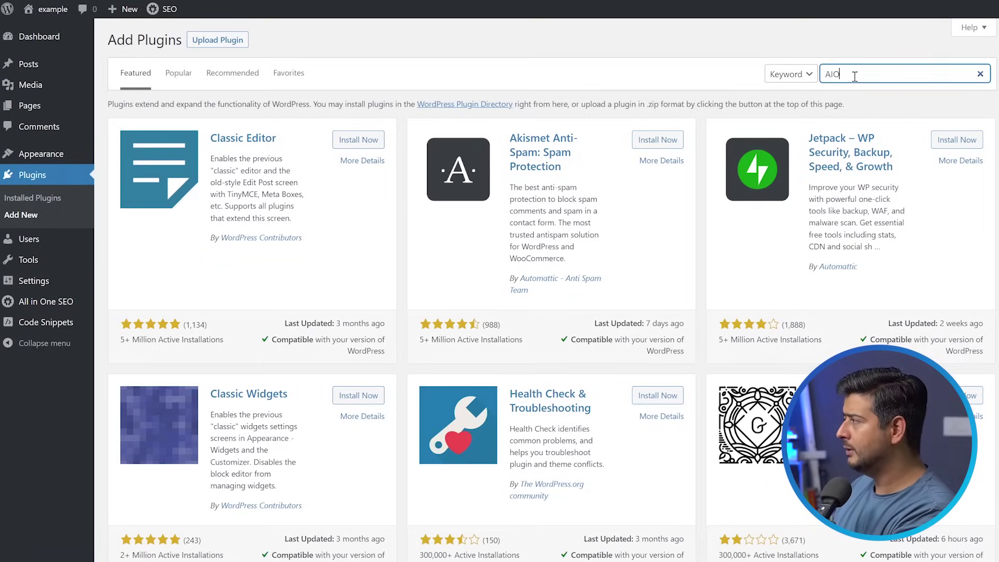
{"action": "type", "text": "SEO"}
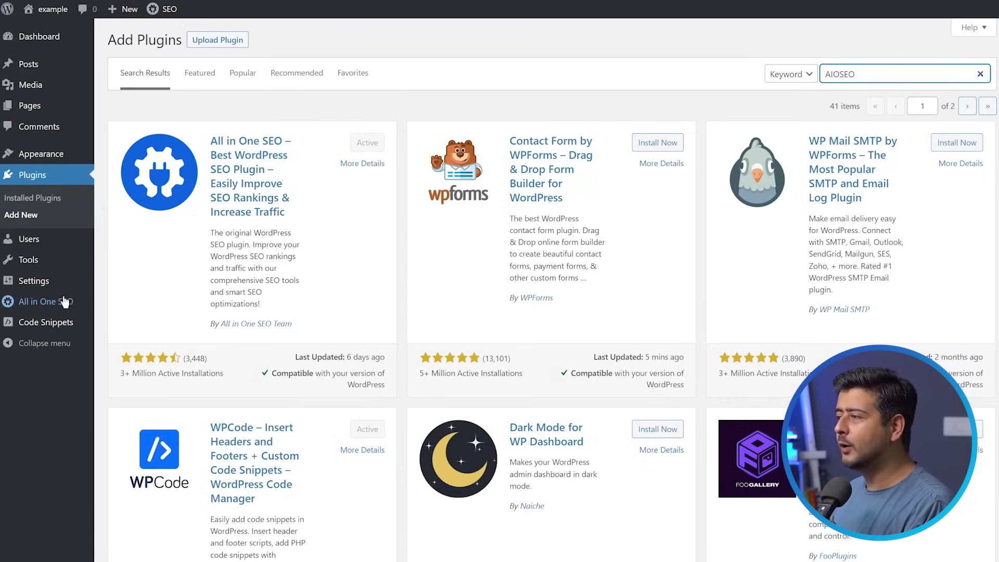
{"action": "mouse_move", "coordinate": [45, 301]}
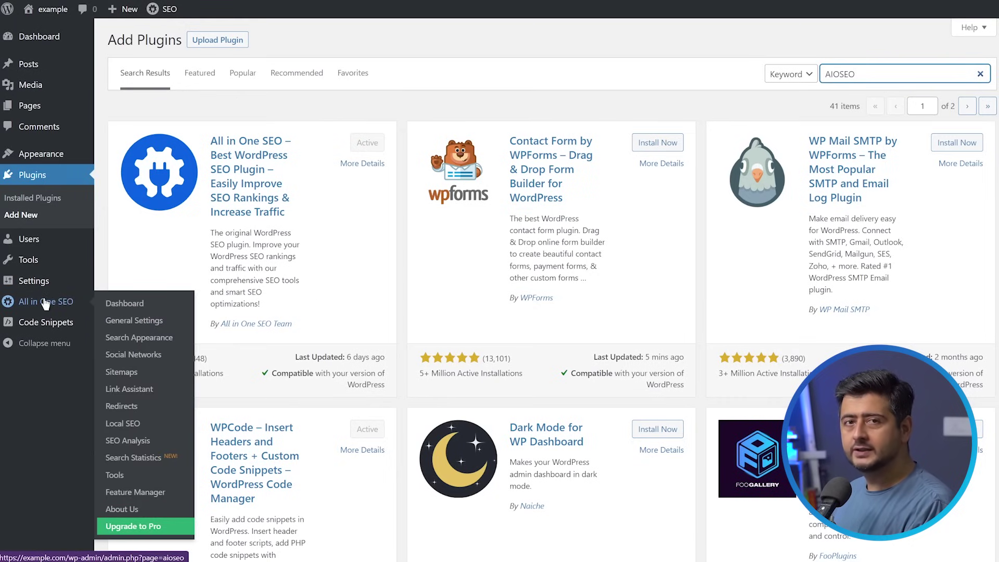
Step: Expand Webmaster Tools Verification on the Webmaster Tools tab of All in One SEO's General Settings
{"action": "left_click", "coordinate": [152, 331]}
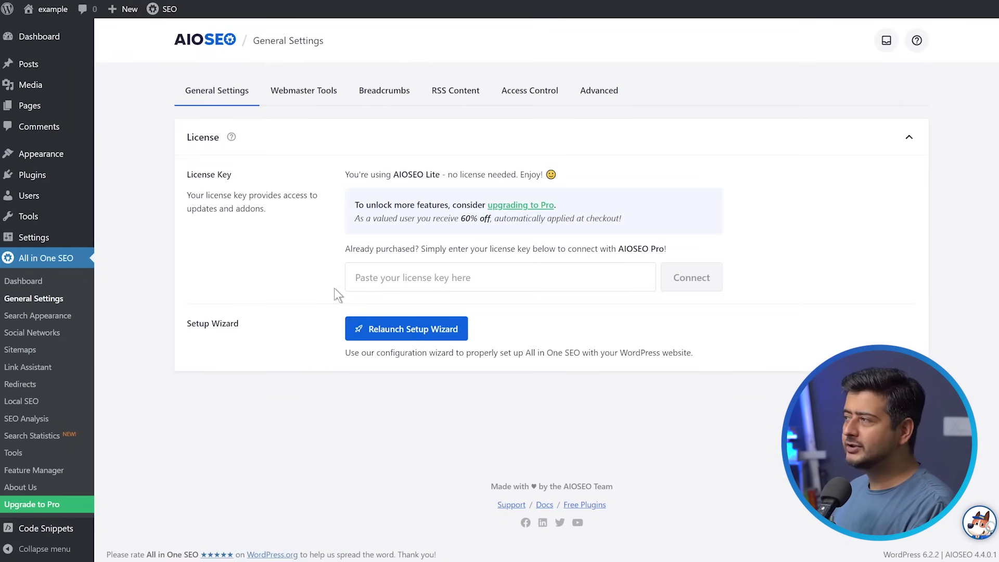
{"action": "left_click", "coordinate": [300, 97]}
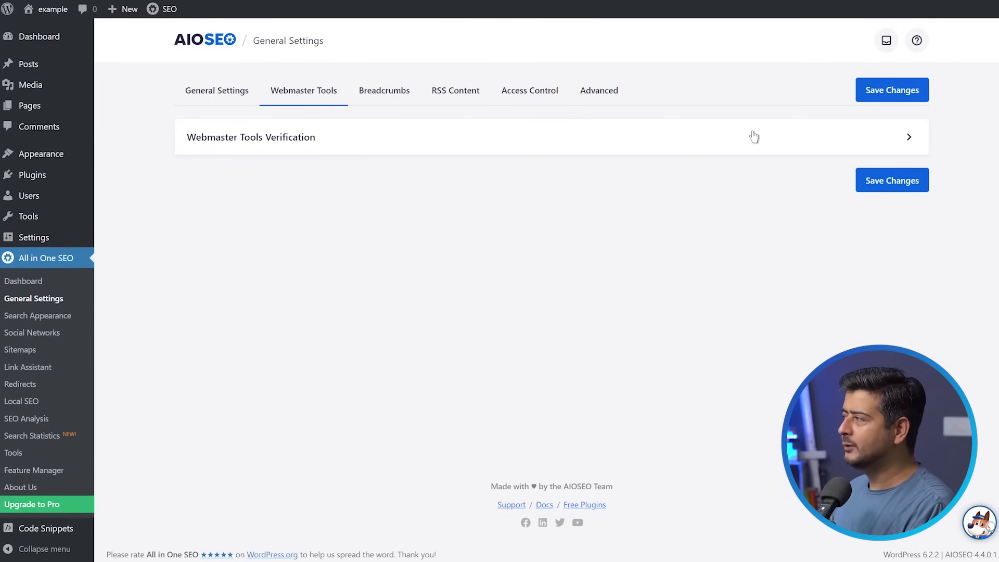
{"action": "left_click", "coordinate": [909, 138]}
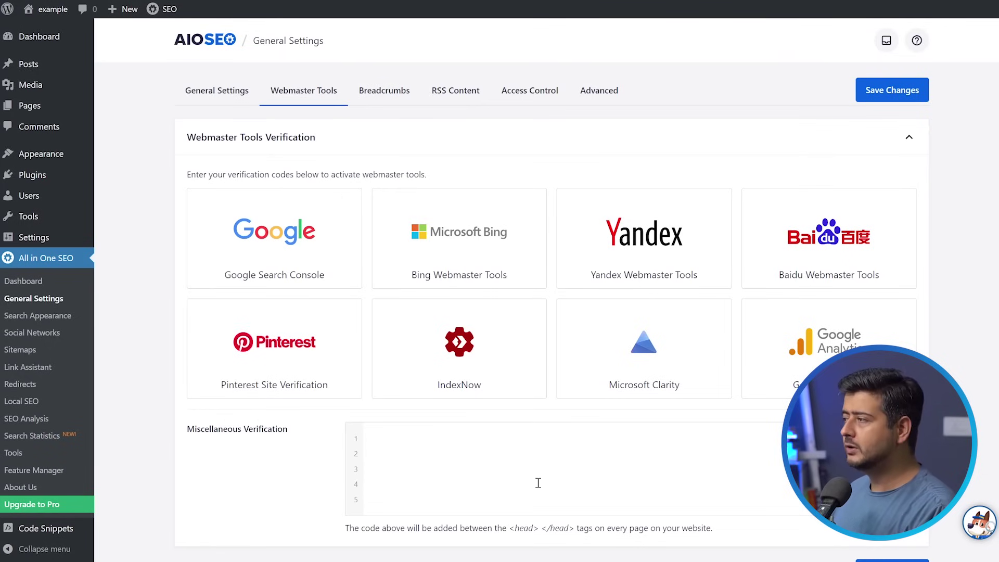
Step: Paste the meta tag as the Google Search Console verification code and save
{"action": "left_click", "coordinate": [265, 244]}
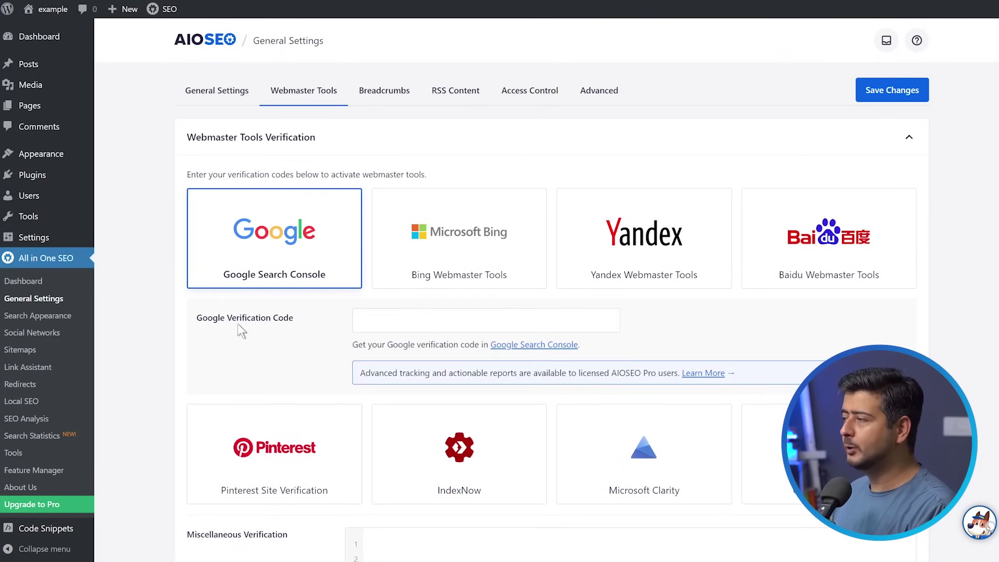
{"action": "left_click", "coordinate": [358, 319]}
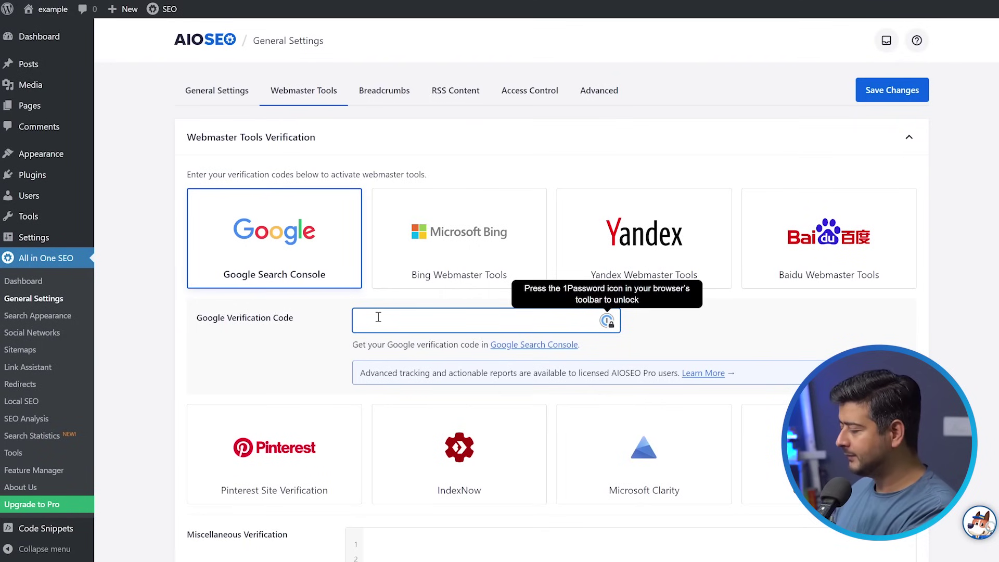
{"action": "key", "text": "ctrl+v"}
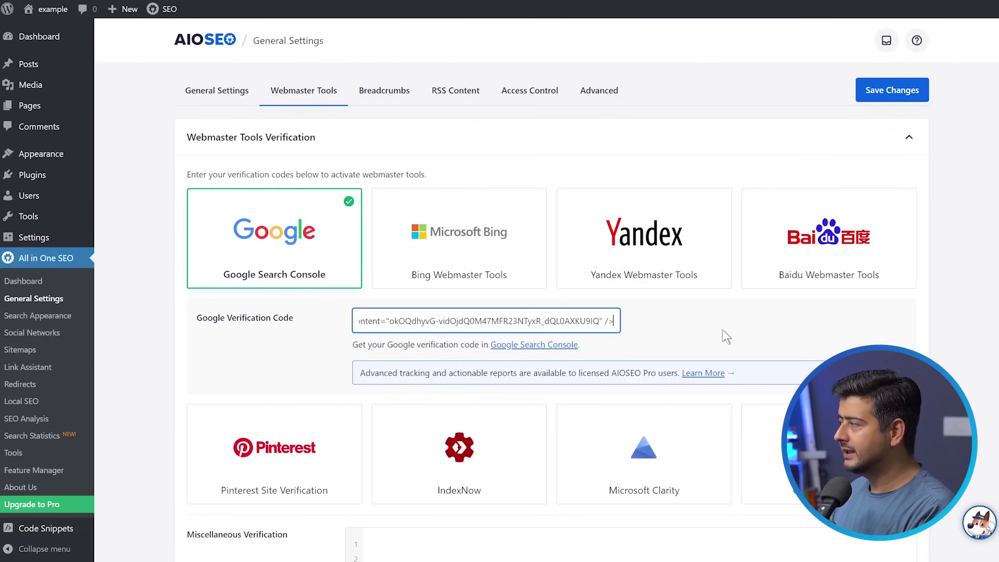
{"action": "left_click", "coordinate": [882, 86]}
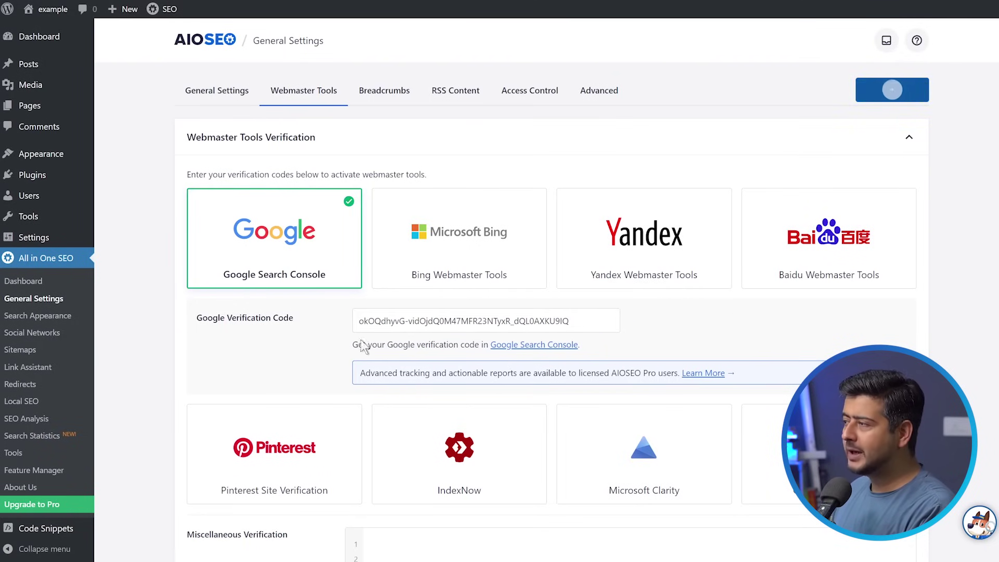